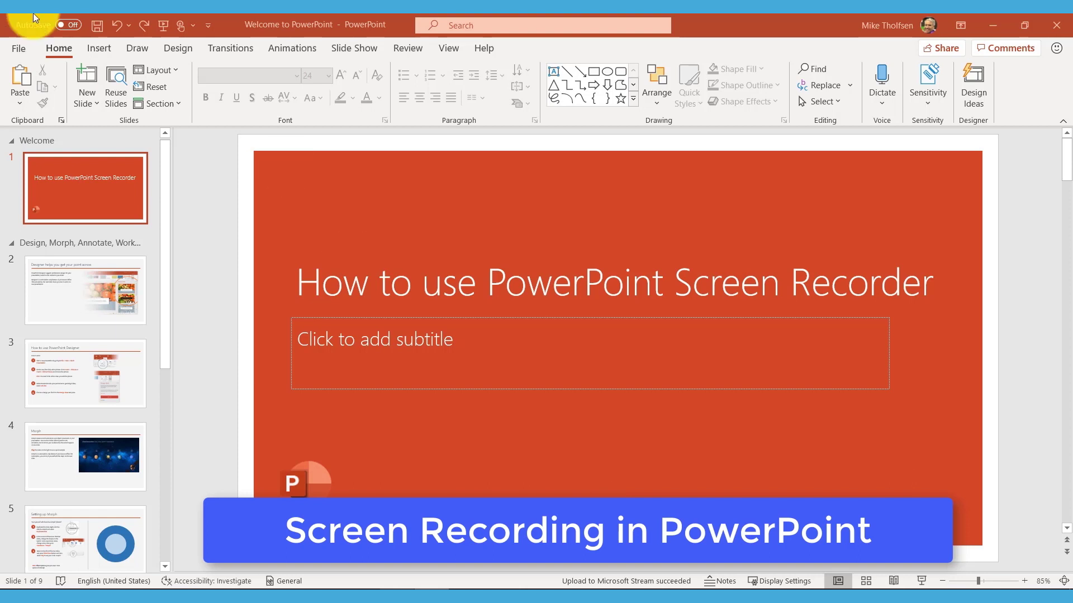
Step: Start a new screen recording from the Insert commands
{"action": "left_click", "coordinate": [99, 50]}
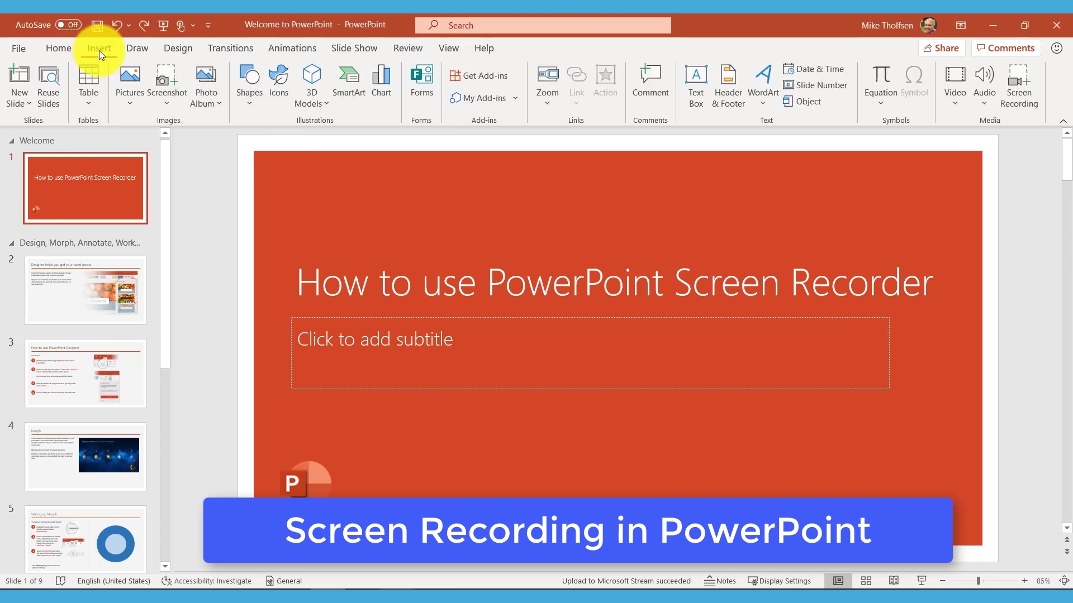
{"action": "left_click", "coordinate": [1020, 88]}
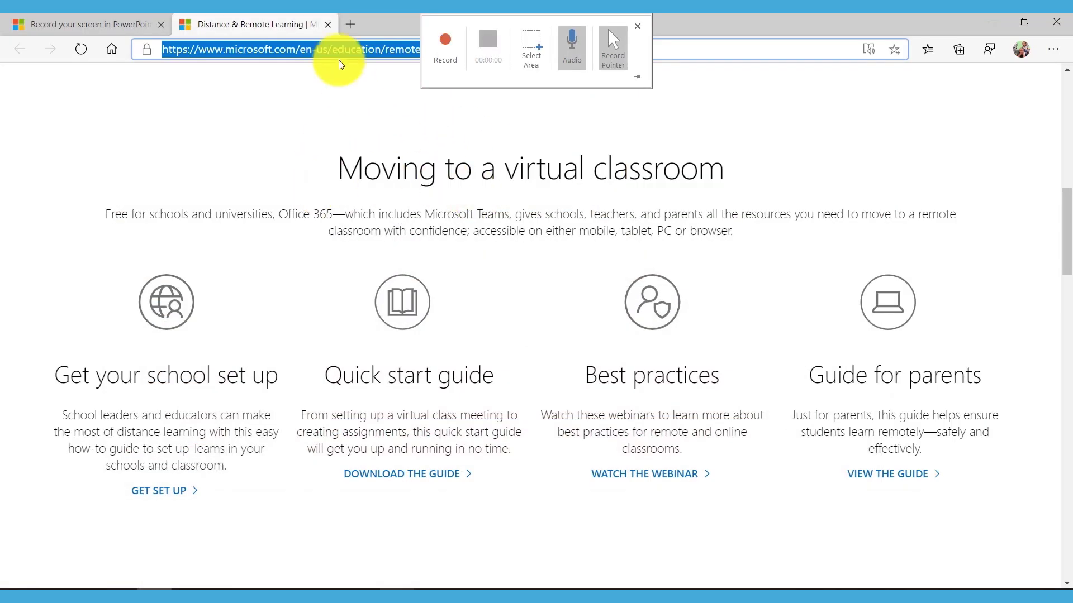
Step: Begin capturing the remote-learning web page in Edge
{"action": "left_click", "coordinate": [449, 54]}
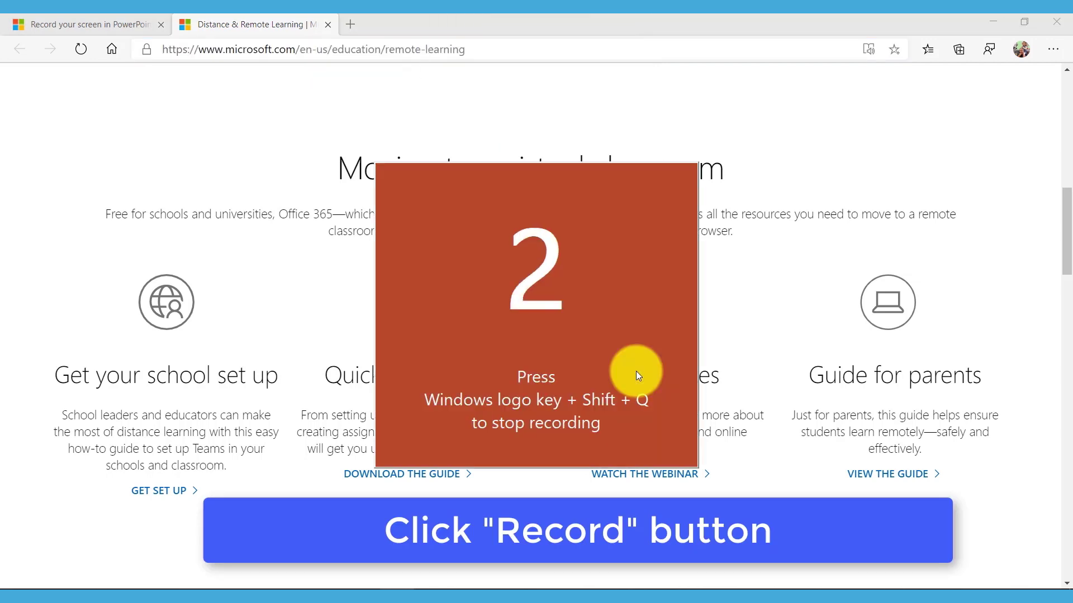
{"action": "scroll", "coordinate": [511, 271], "scroll_direction": "up", "scroll_amount": 2}
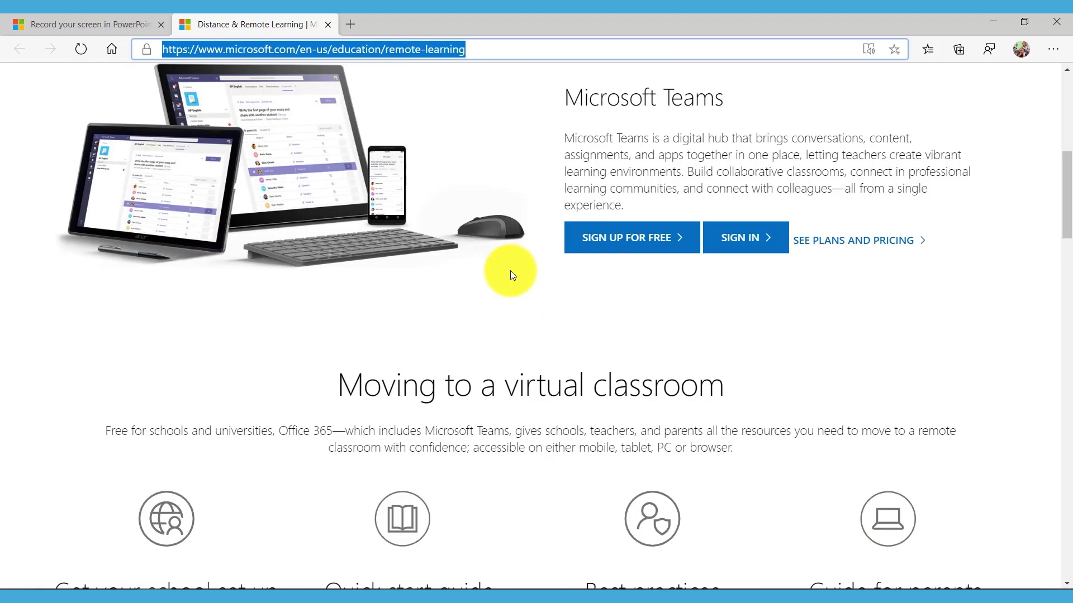
{"action": "scroll", "coordinate": [510, 271], "scroll_direction": "up", "scroll_amount": 3}
{"action": "scroll", "coordinate": [511, 271], "scroll_direction": "up", "scroll_amount": 1}
{"action": "scroll", "coordinate": [511, 271], "scroll_direction": "up", "scroll_amount": 2}
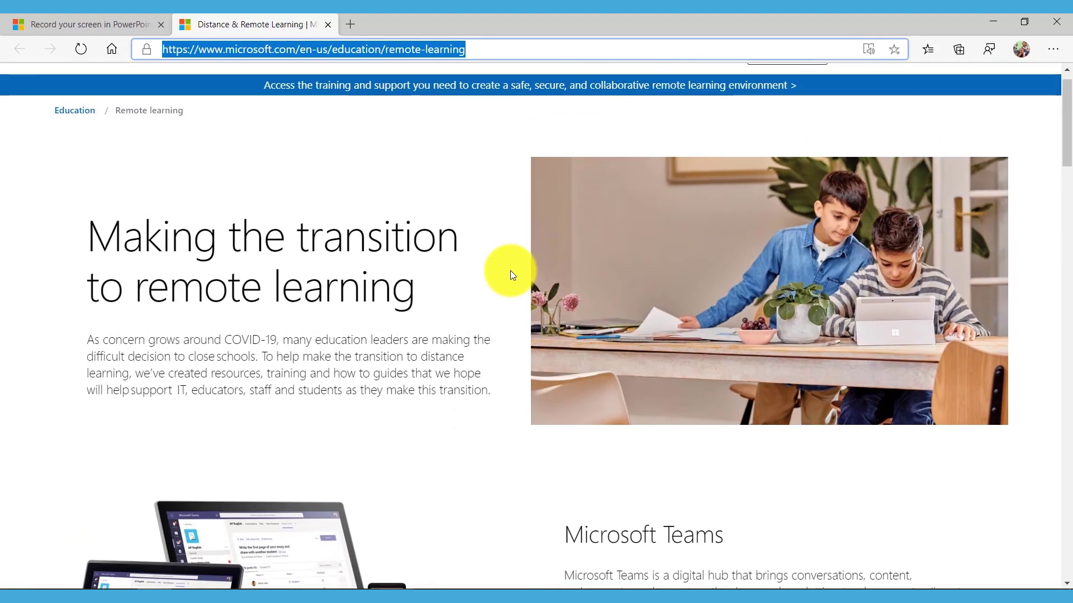
{"action": "scroll", "coordinate": [510, 270], "scroll_direction": "down", "scroll_amount": 2}
{"action": "scroll", "coordinate": [510, 271], "scroll_direction": "down", "scroll_amount": 3}
{"action": "scroll", "coordinate": [246, 385], "scroll_direction": "down", "scroll_amount": 2}
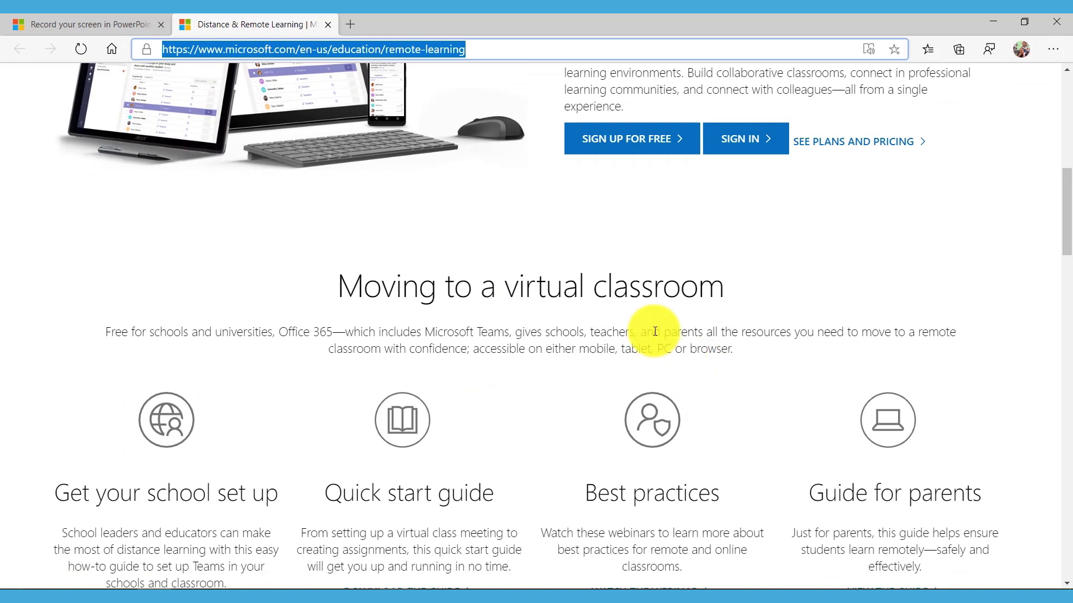
{"action": "mouse_move", "coordinate": [537, 33]}
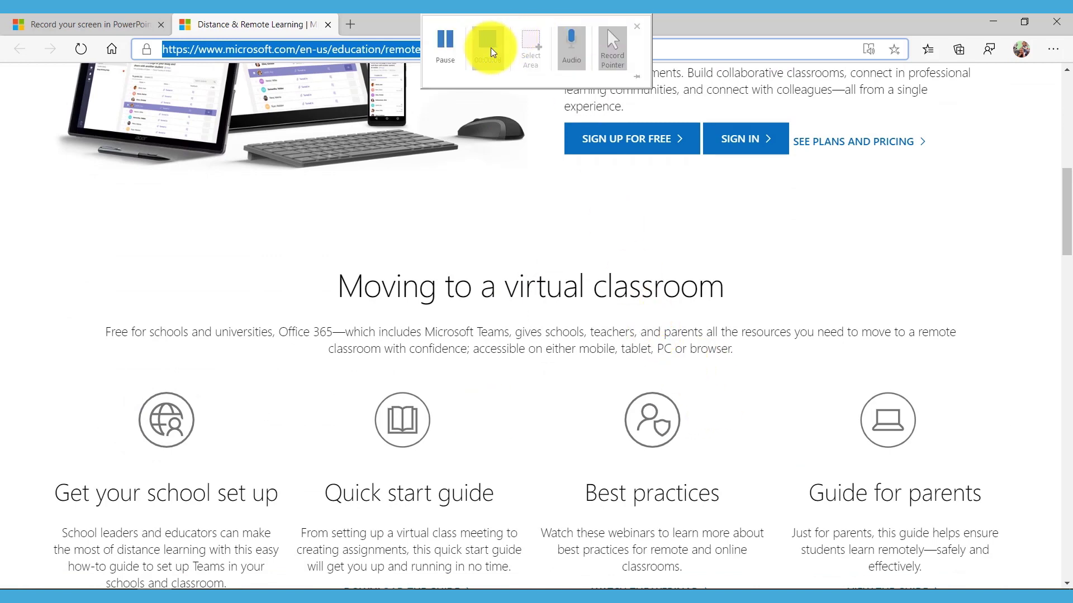
Step: Stop the recording, then resize and position the embedded video to fit slide 1
{"action": "left_click", "coordinate": [489, 48]}
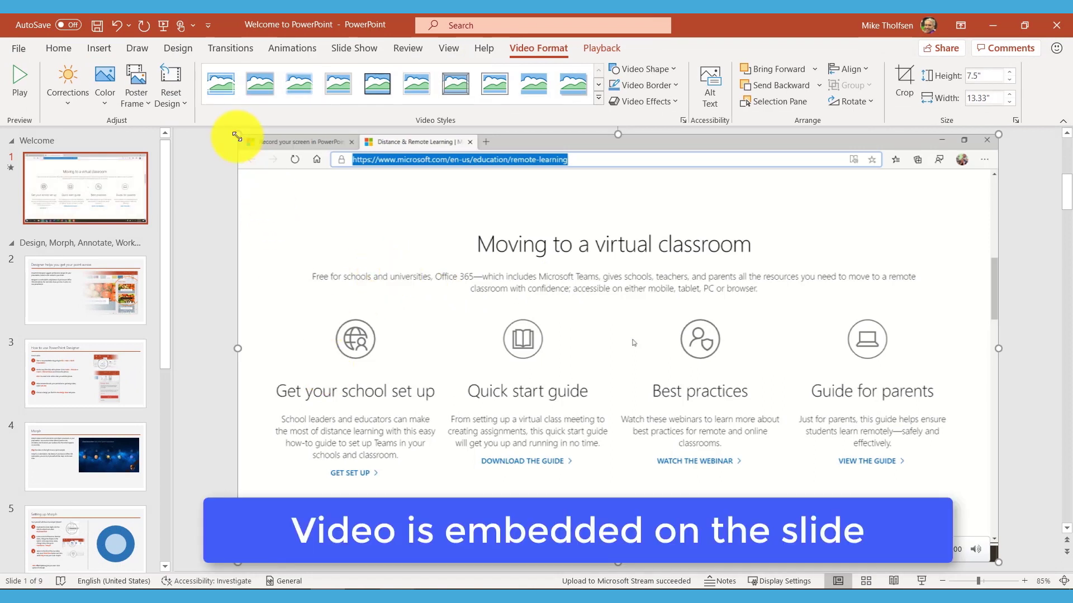
{"action": "left_click_drag", "start_coordinate": [236, 137], "coordinate": [310, 179]}
{"action": "left_click_drag", "start_coordinate": [486, 335], "coordinate": [447, 308]}
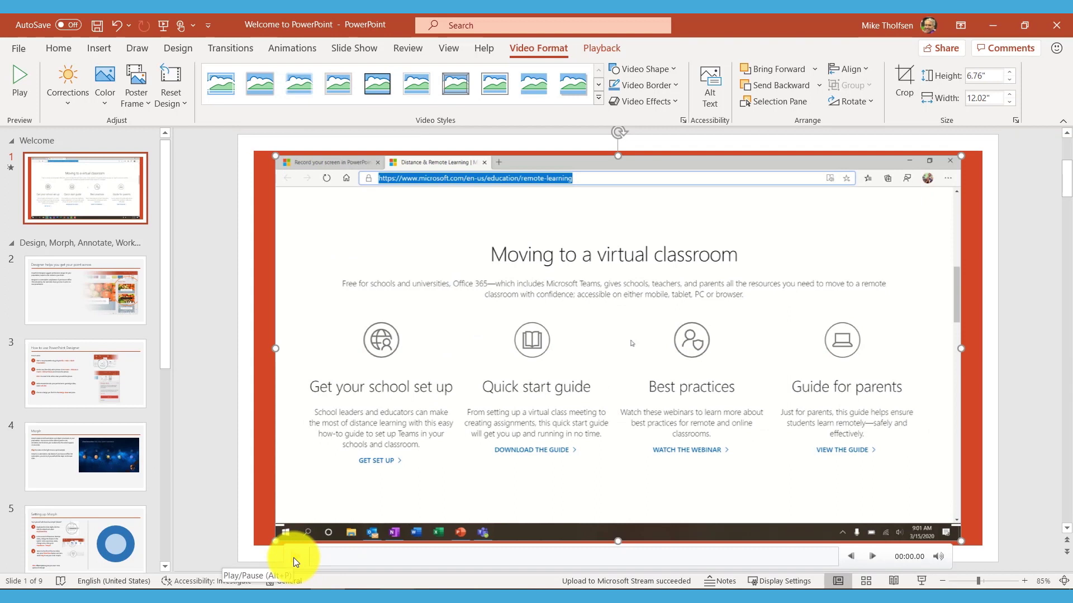
{"action": "right_click", "coordinate": [377, 447]}
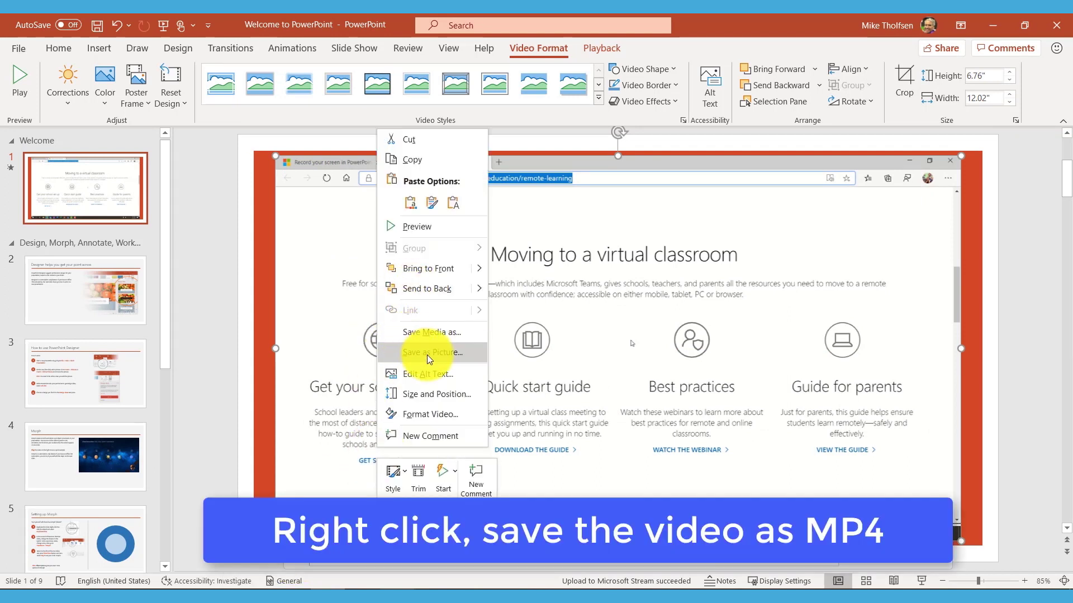
Step: Save the video as 'Web site demo' MP4 and go to the File backstage
{"action": "left_click", "coordinate": [442, 333]}
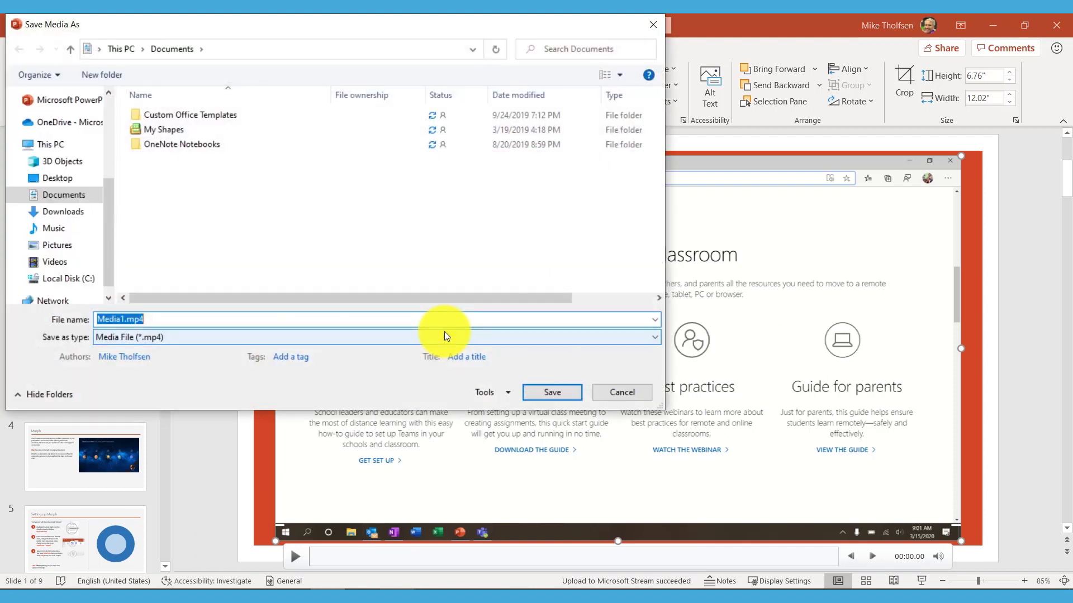
{"action": "type", "text": "Web site demo"}
{"action": "left_click", "coordinate": [616, 395]}
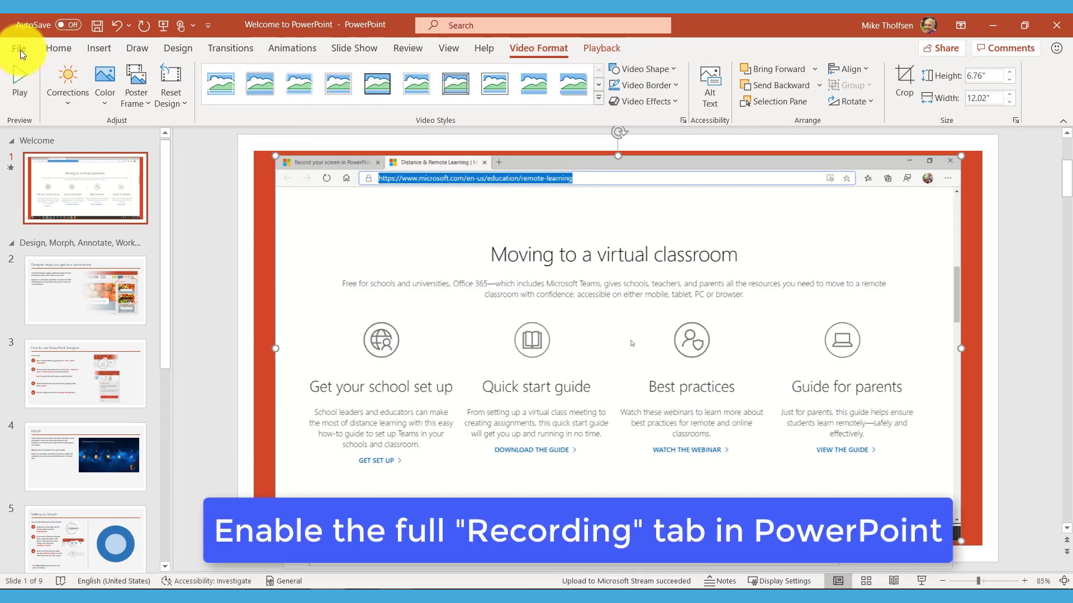
{"action": "left_click", "coordinate": [20, 49]}
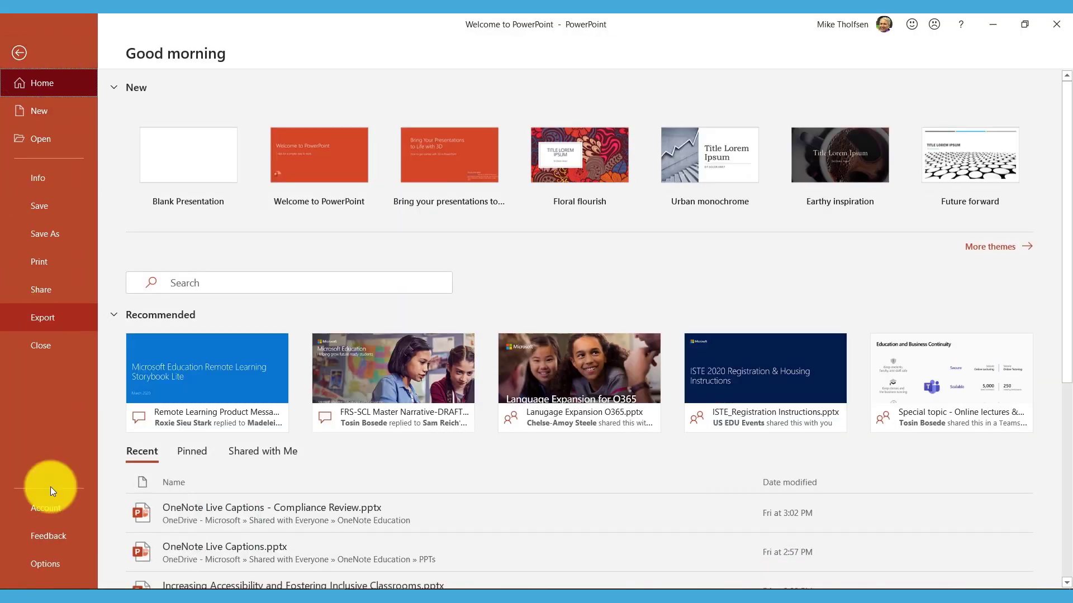
Step: Enable the Recording tab under Customize Ribbon and show its commands
{"action": "left_click", "coordinate": [53, 565]}
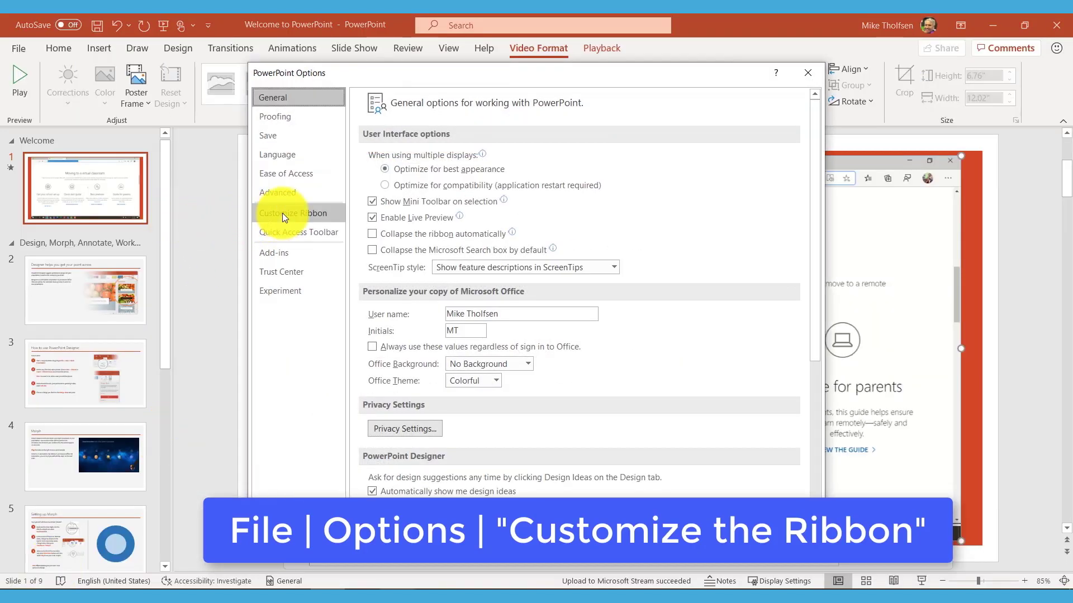
{"action": "left_click", "coordinate": [282, 213]}
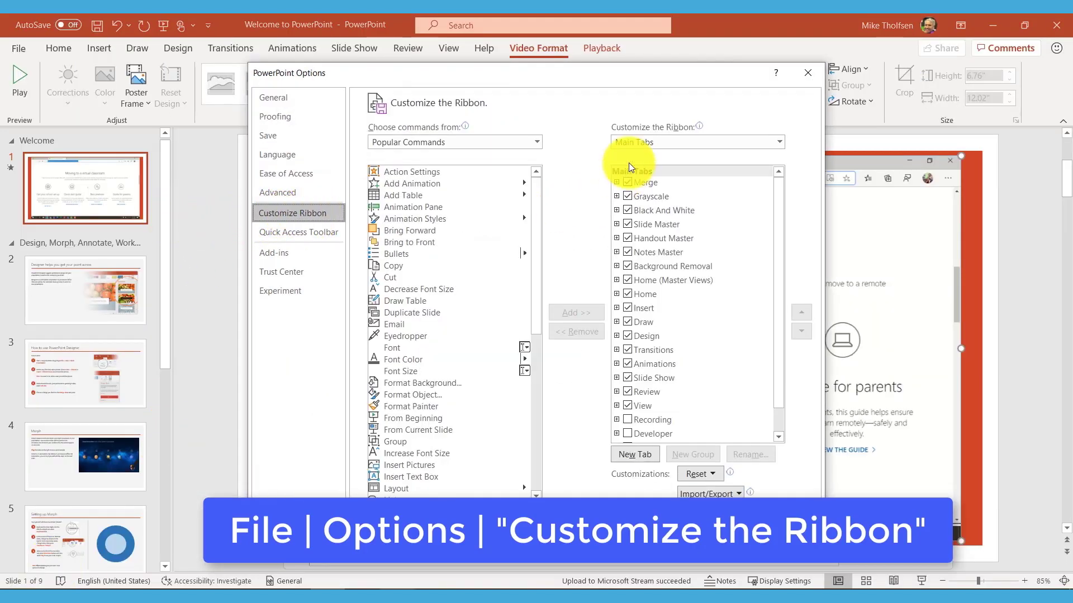
{"action": "scroll", "coordinate": [647, 285], "scroll_direction": "down", "scroll_amount": 1}
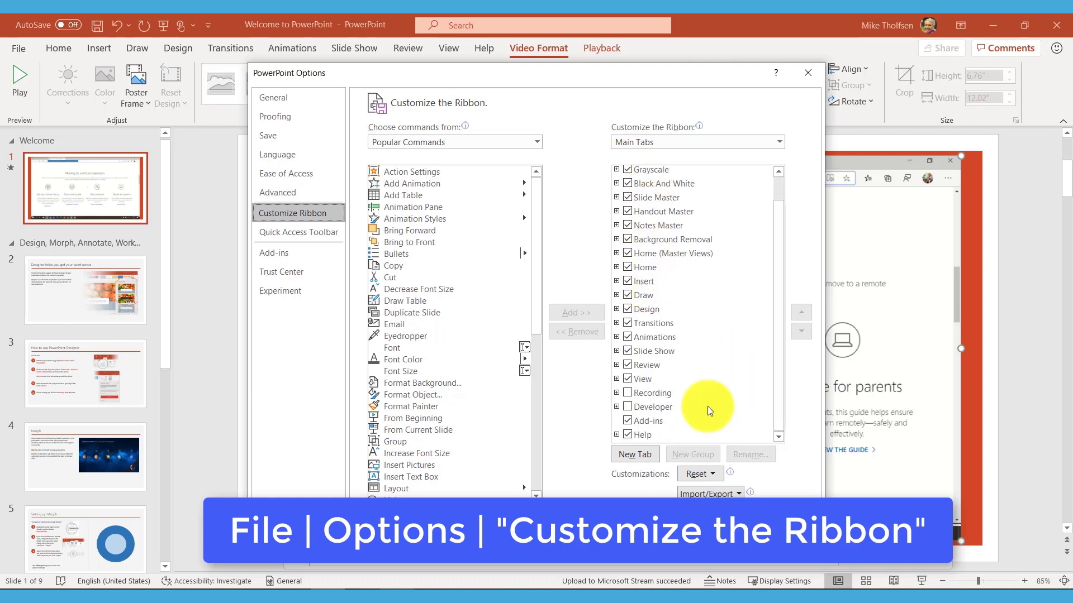
{"action": "left_click", "coordinate": [628, 393]}
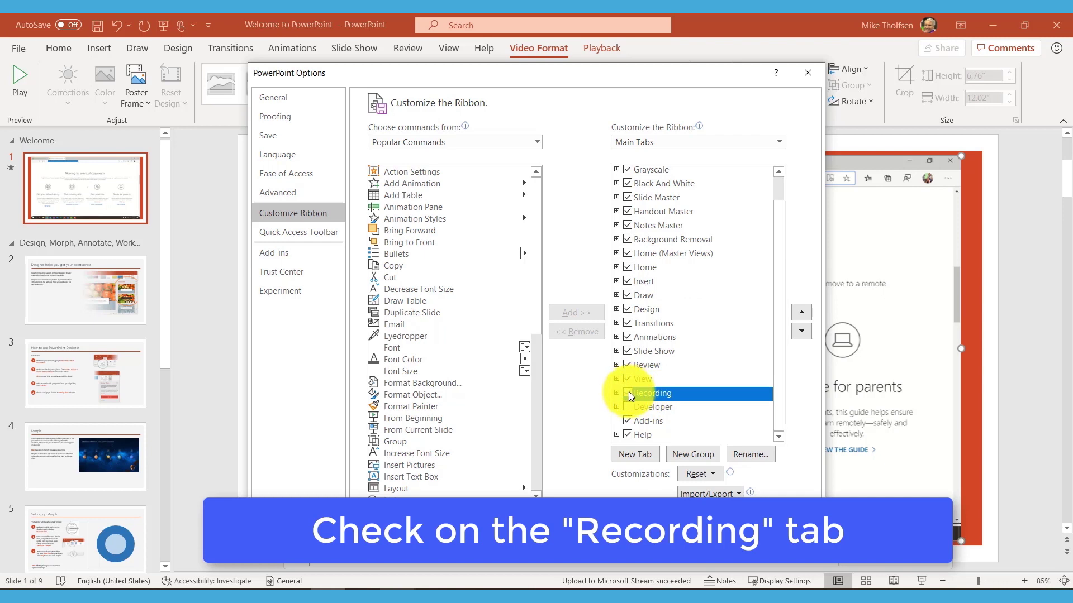
{"action": "left_click", "coordinate": [628, 395]}
{"action": "left_click", "coordinate": [712, 521]}
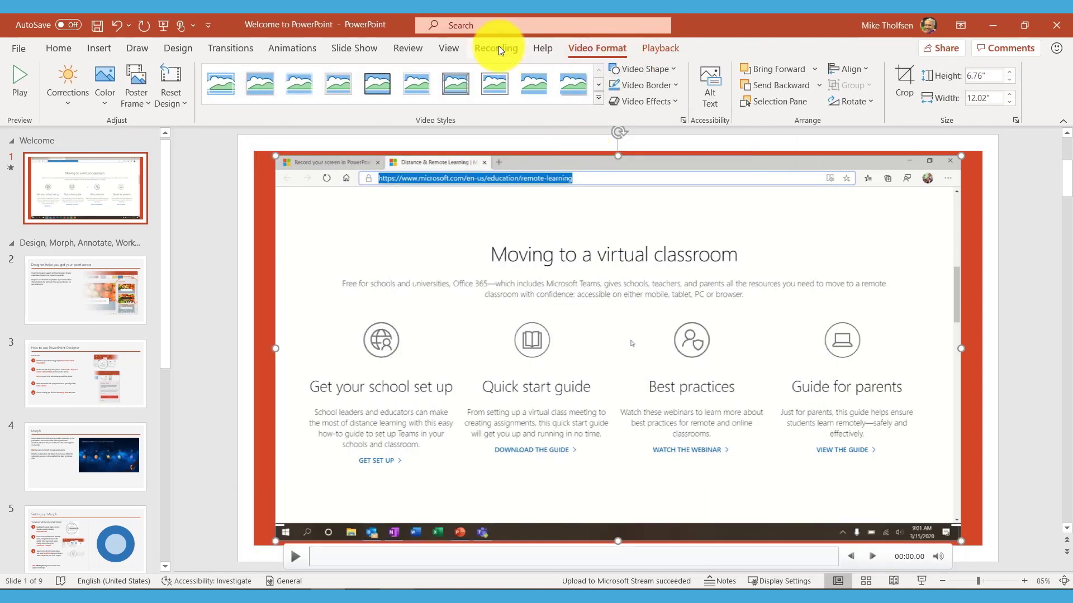
{"action": "left_click", "coordinate": [499, 48]}
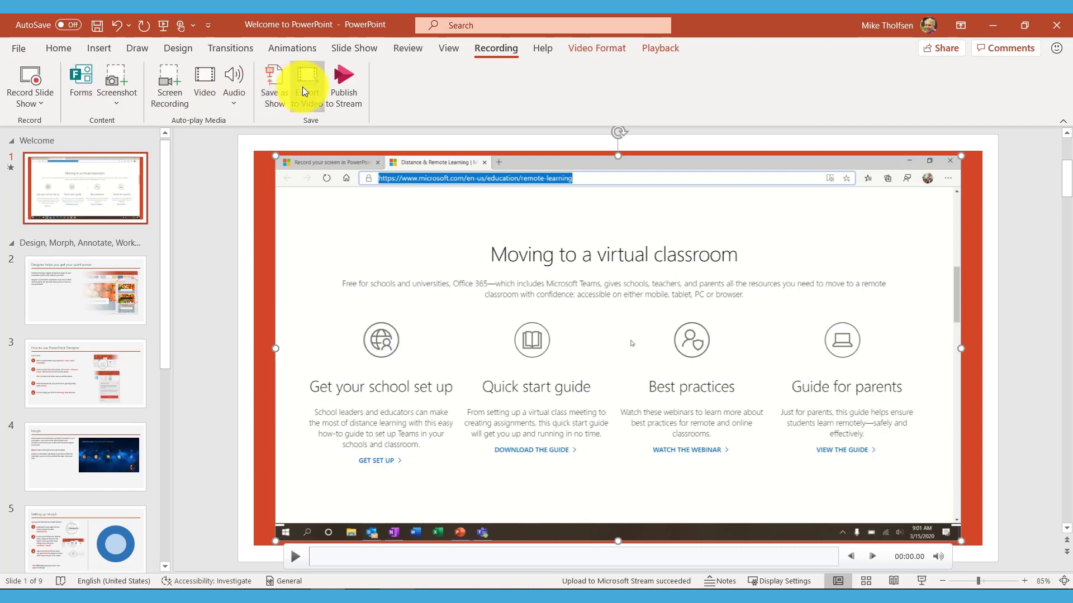
Step: Publish to Stream as 'Welcome to PowerPoint demo', viewable by everyone in the organization
{"action": "left_click", "coordinate": [349, 83]}
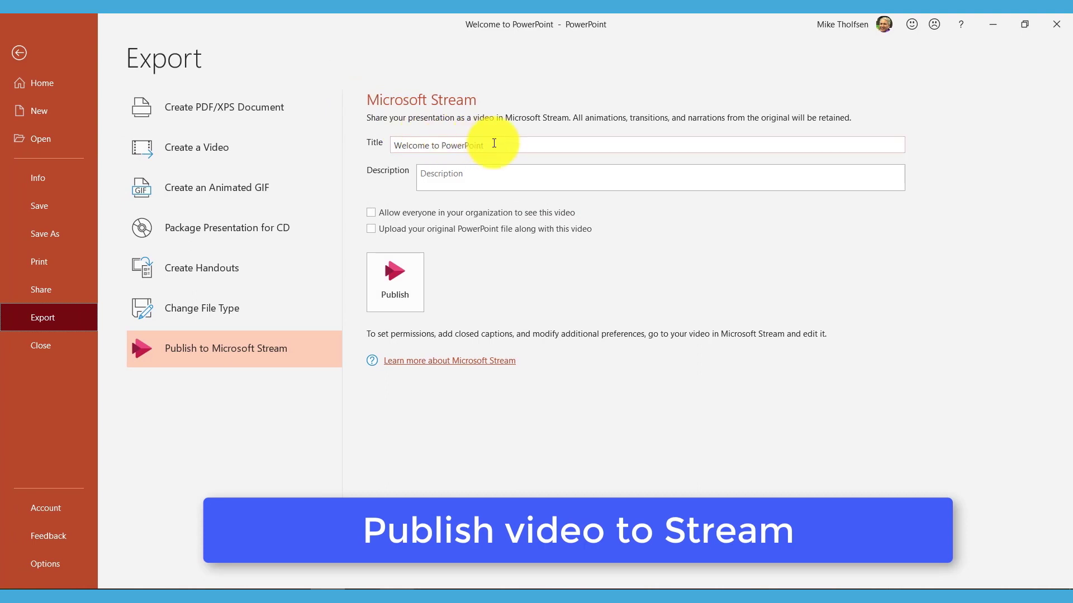
{"action": "triple_click", "coordinate": [490, 144]}
{"action": "left_click", "coordinate": [490, 144]}
{"action": "type", "text": "demo"}
{"action": "left_click", "coordinate": [460, 174]}
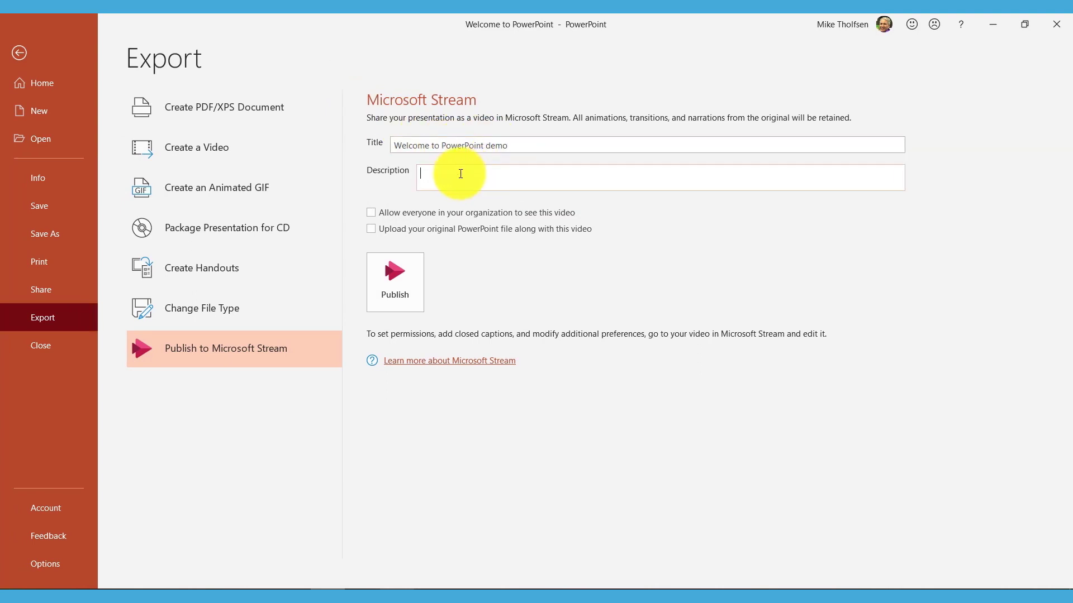
{"action": "left_click", "coordinate": [370, 212]}
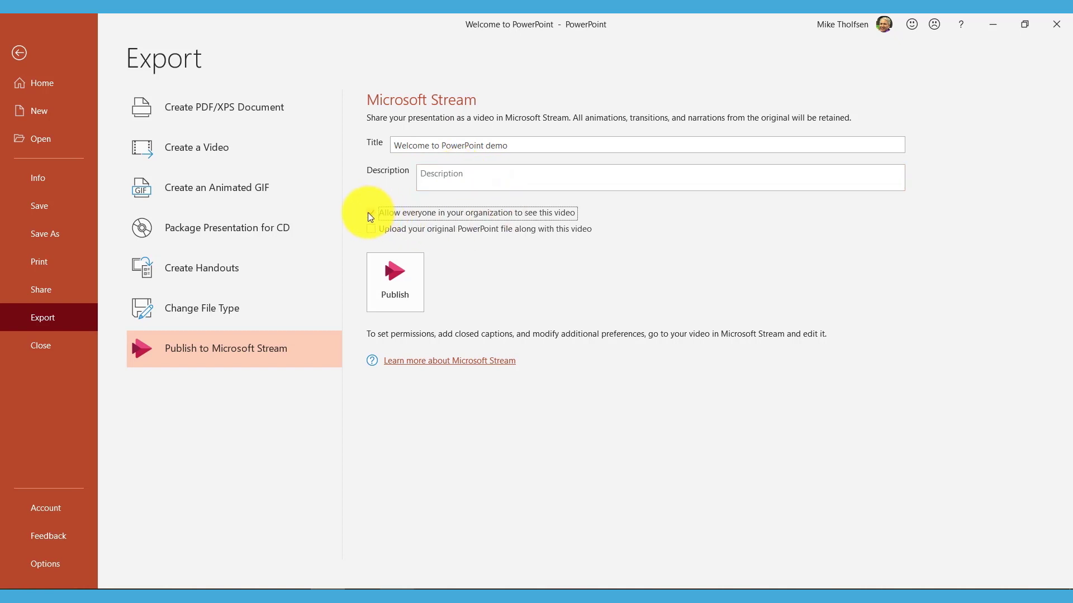
{"action": "left_click", "coordinate": [391, 290]}
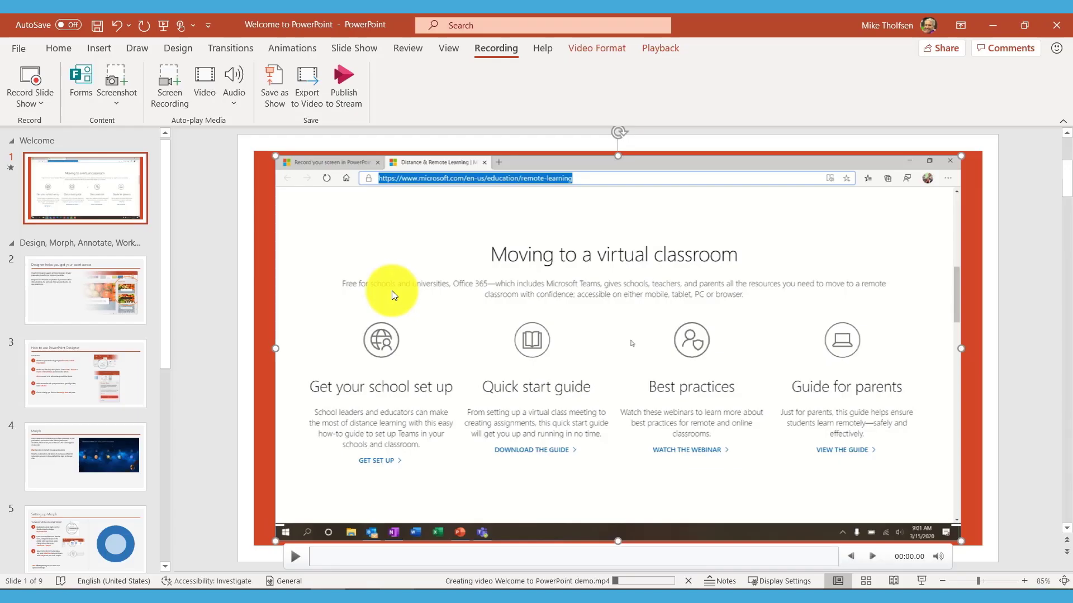